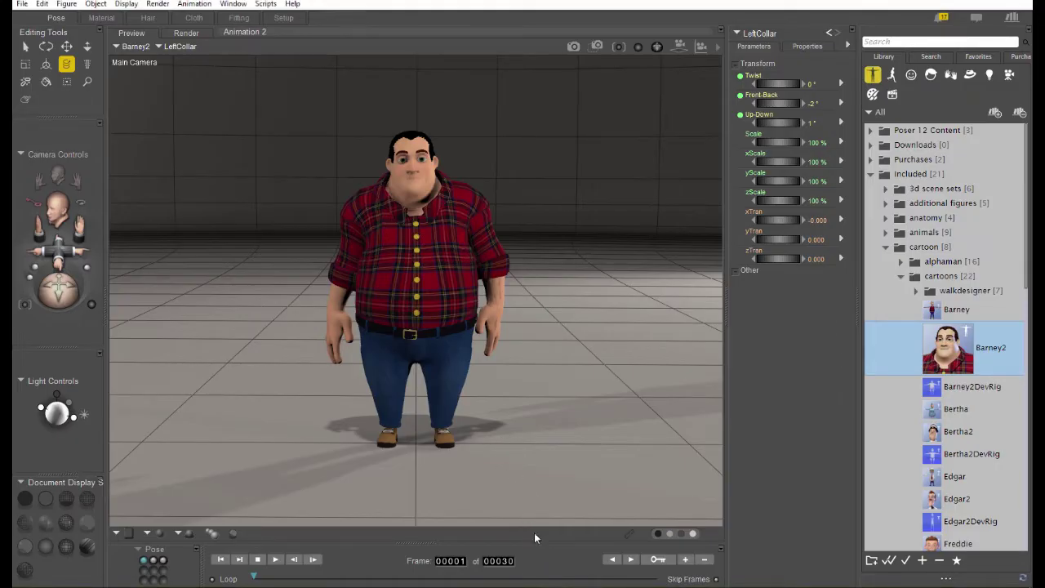
Step: Drag the docked animation controls up into the viewport as a floating palette
{"action": "left_click_drag", "start_coordinate": [534, 532], "coordinate": [585, 322]}
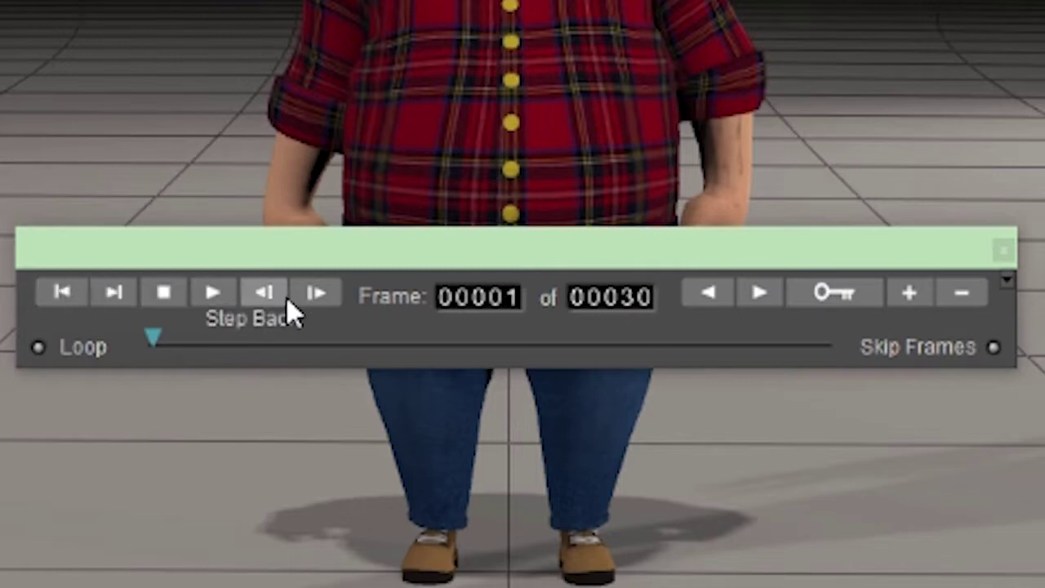
{"action": "left_click", "coordinate": [323, 291]}
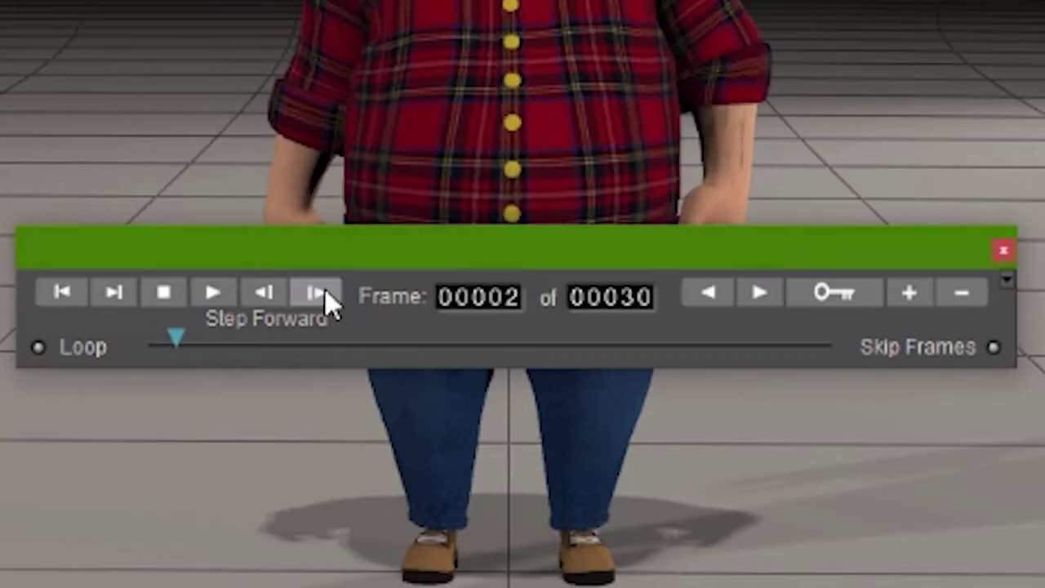
{"action": "left_click", "coordinate": [310, 294]}
{"action": "left_click", "coordinate": [264, 292]}
{"action": "left_click", "coordinate": [264, 292]}
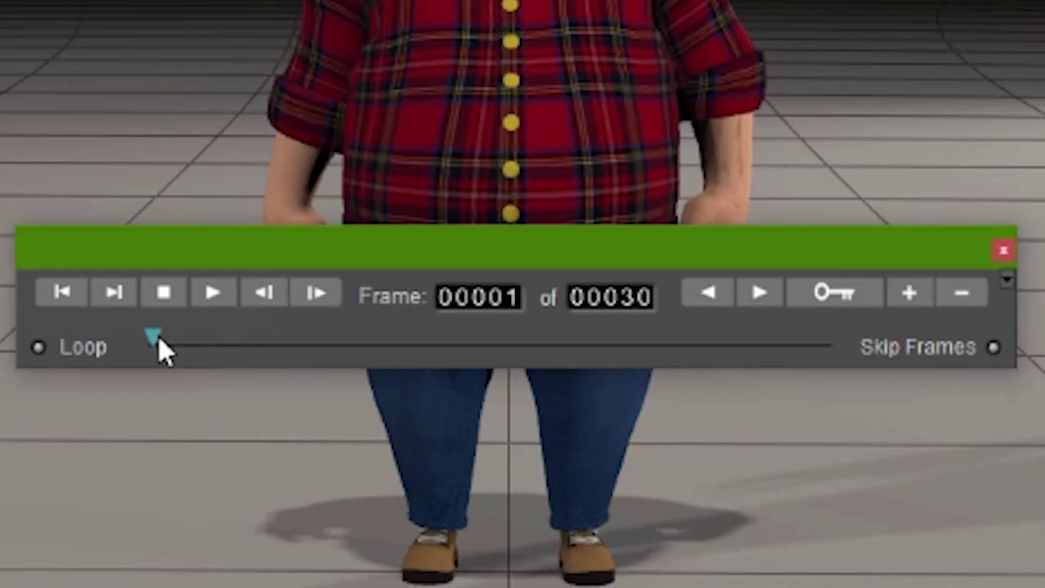
{"action": "mouse_move", "coordinate": [157, 338]}
{"action": "left_mouse_down"}
{"action": "mouse_move", "coordinate": [579, 345]}
{"action": "mouse_move", "coordinate": [140, 346]}
{"action": "left_mouse_up"}
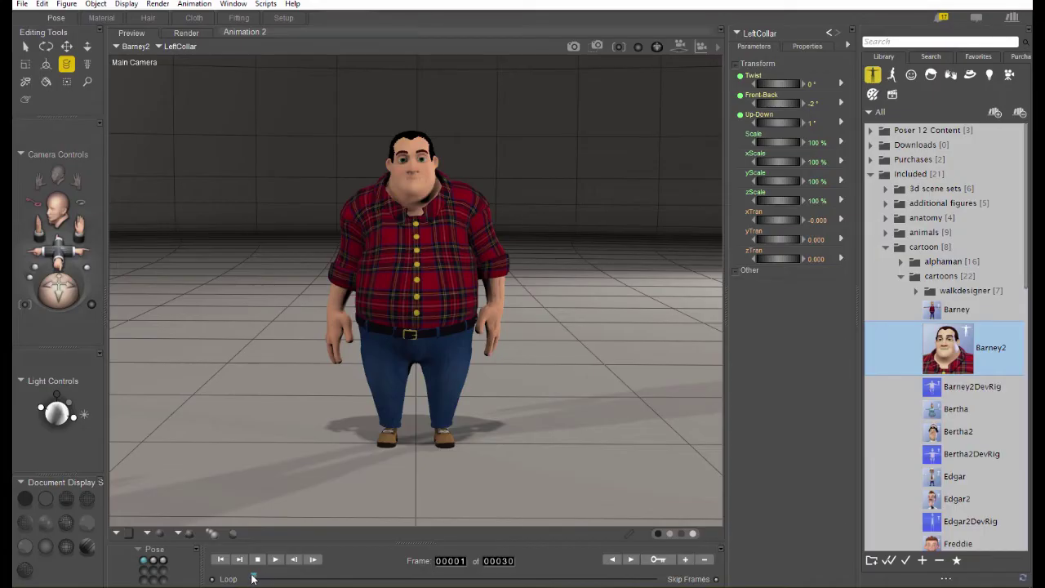
Step: At frame 10, pull Barney2's left arm and forearm out and up to nearly horizontal with the Translate tool
{"action": "left_click_drag", "start_coordinate": [255, 579], "coordinate": [384, 581]}
{"action": "left_click", "coordinate": [66, 46]}
{"action": "left_click_drag", "start_coordinate": [502, 245], "coordinate": [540, 200]}
{"action": "left_click", "coordinate": [540, 274]}
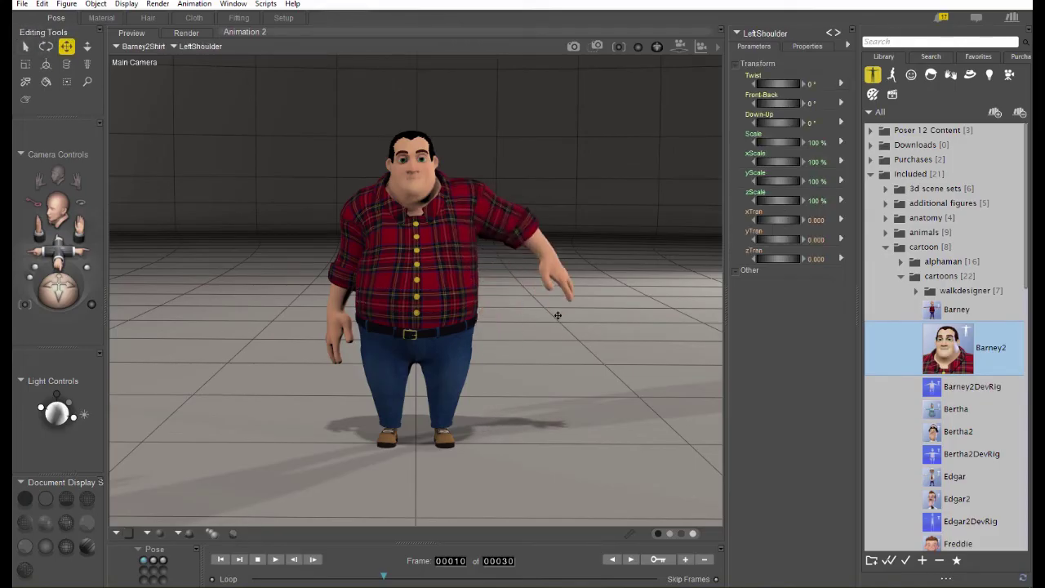
{"action": "left_click_drag", "start_coordinate": [553, 323], "coordinate": [608, 209]}
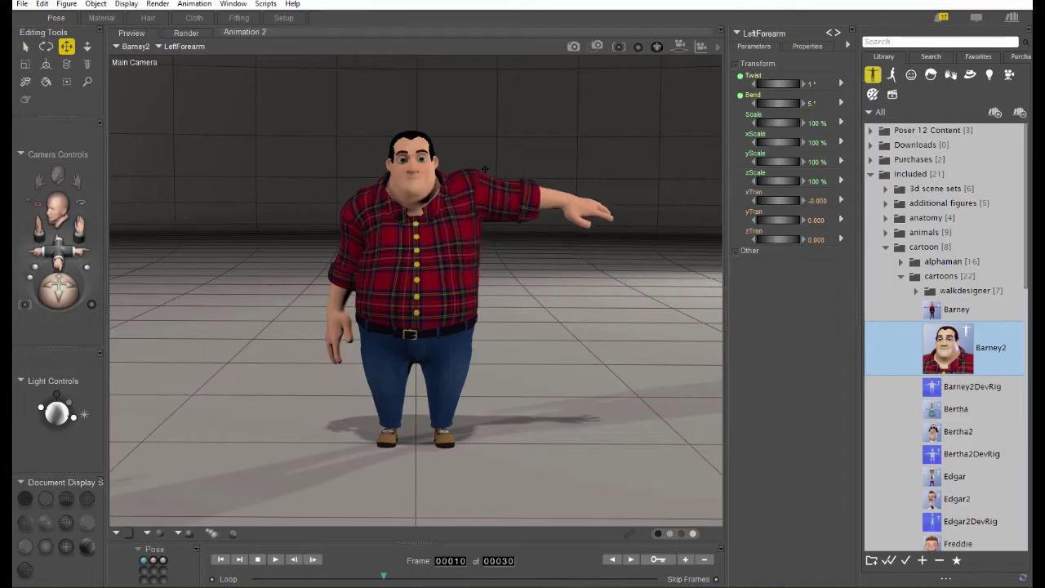
Step: Refine the left collar, forearm and chest so the raised arm lifts slightly higher, with a 2° chest side-bend
{"action": "left_click", "coordinate": [500, 192]}
{"action": "left_click", "coordinate": [66, 64]}
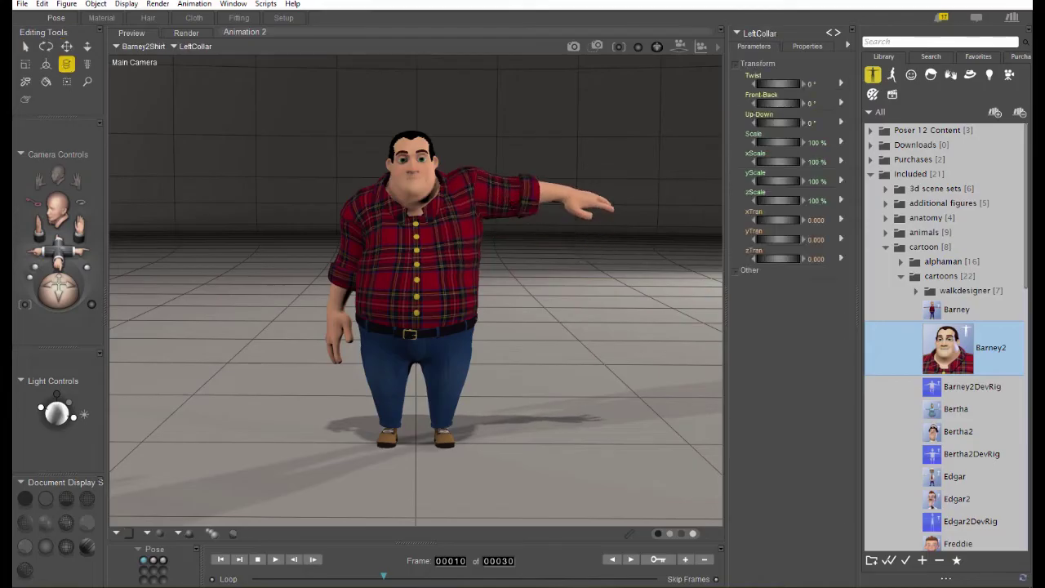
{"action": "left_click", "coordinate": [571, 201]}
{"action": "left_click", "coordinate": [66, 46]}
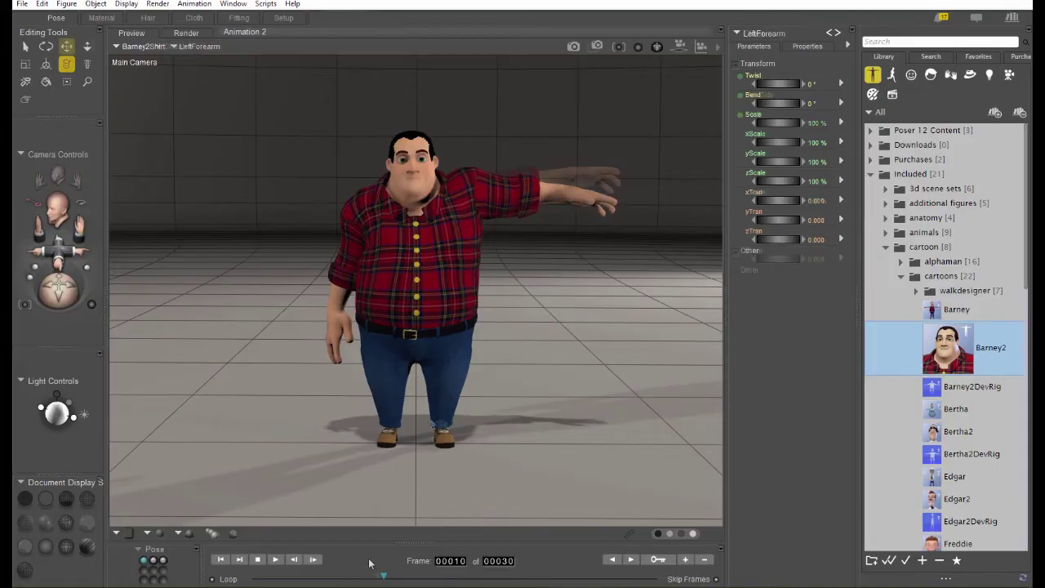
{"action": "left_click_drag", "start_coordinate": [433, 270], "coordinate": [488, 474]}
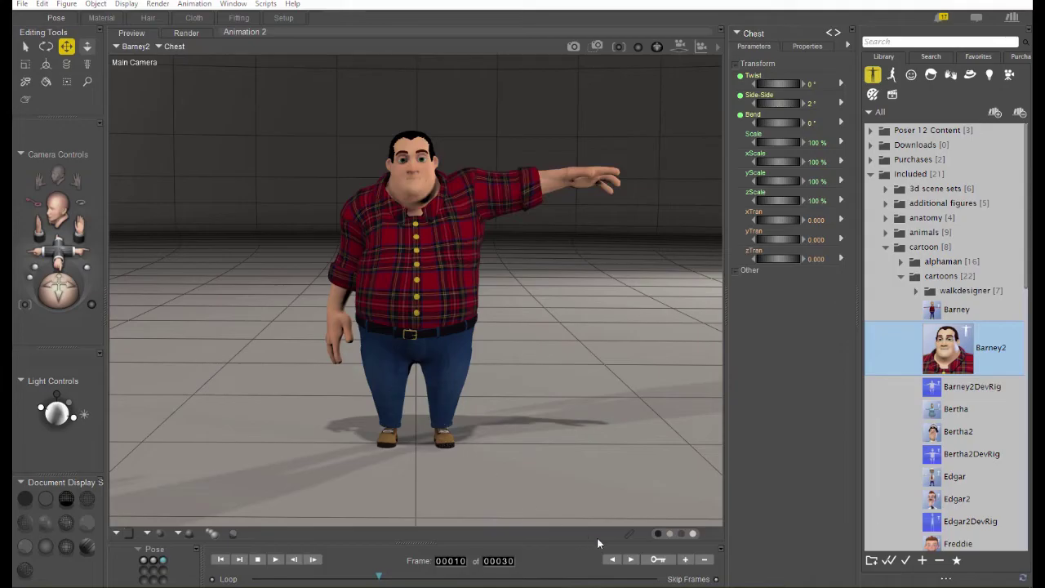
{"action": "left_click", "coordinate": [656, 562]}
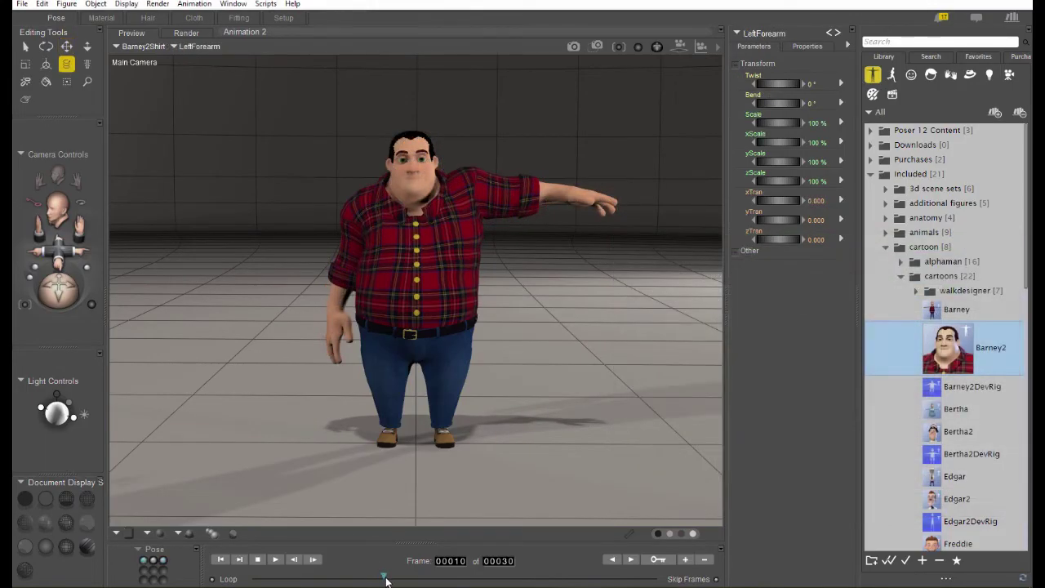
{"action": "left_click_drag", "start_coordinate": [385, 579], "coordinate": [345, 575]}
Step: Select the whole Barney2 figure and apply the stored wave pose (forearm twist 147°, bend -49°), then check it at frame 3
{"action": "left_click", "coordinate": [140, 46]}
{"action": "left_click", "coordinate": [147, 52]}
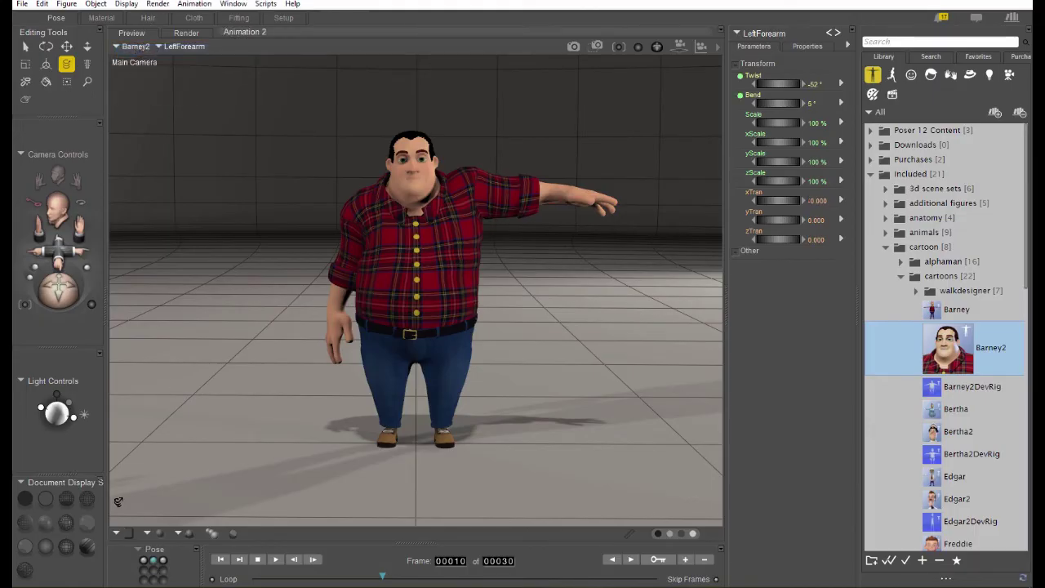
{"action": "left_click", "coordinate": [152, 559]}
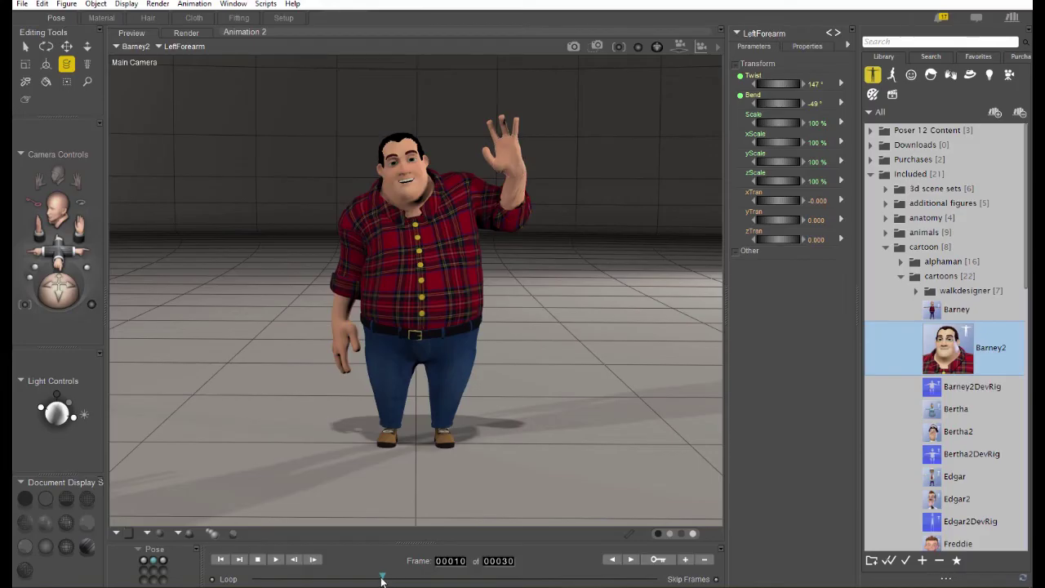
{"action": "left_click_drag", "start_coordinate": [382, 577], "coordinate": [349, 580]}
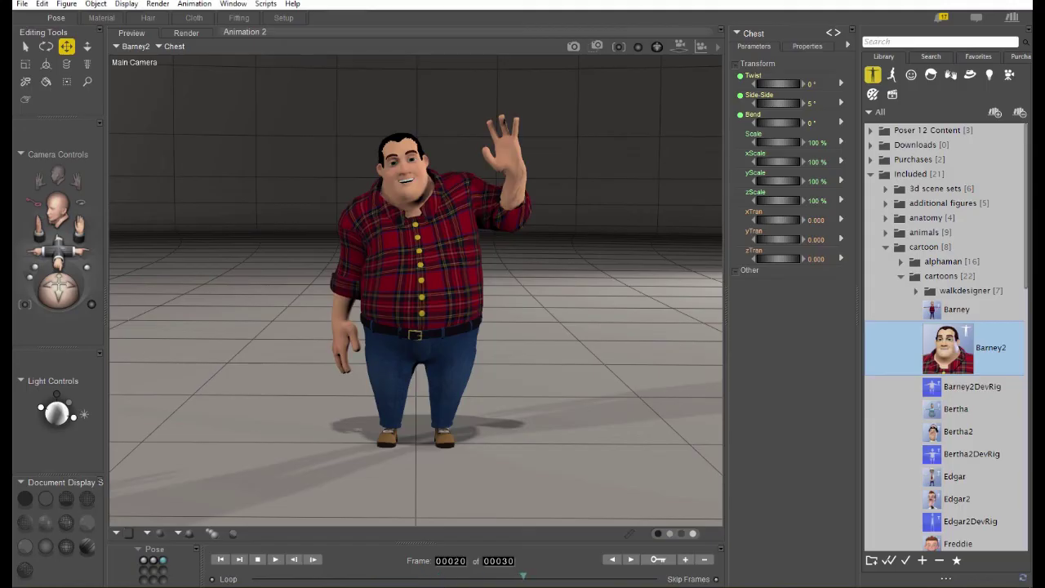
Step: Recall the outward-tilted waving hand pose at frame 20, with the chest side-side eased to 4°, and preview toward frame 29
{"action": "left_click", "coordinate": [162, 560]}
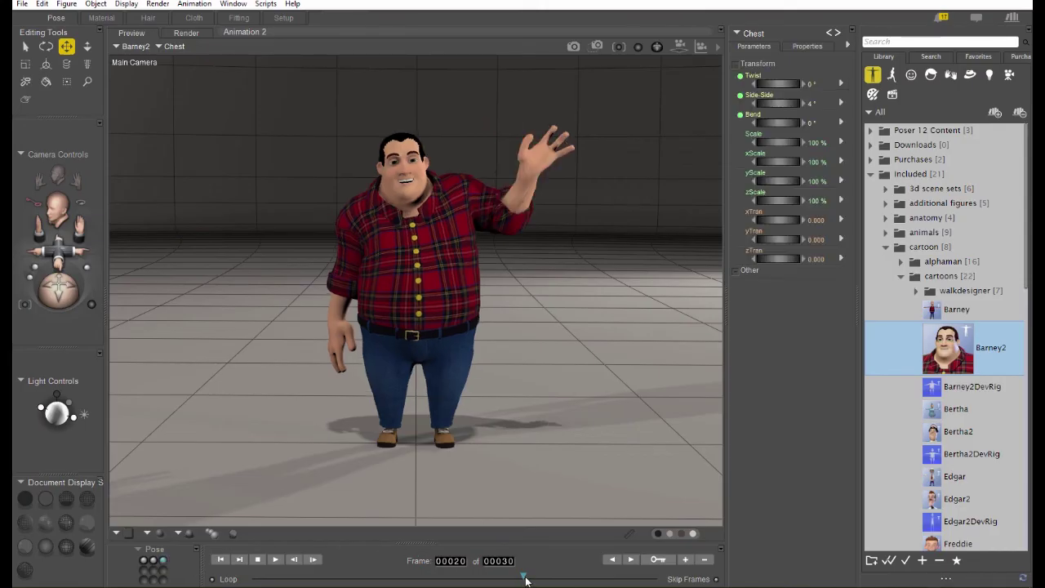
{"action": "left_click_drag", "start_coordinate": [526, 580], "coordinate": [645, 578]}
Step: Turn on Loop Interpolation in the Animation menu and check that the arm lowers by frame 29
{"action": "left_click", "coordinate": [201, 5]}
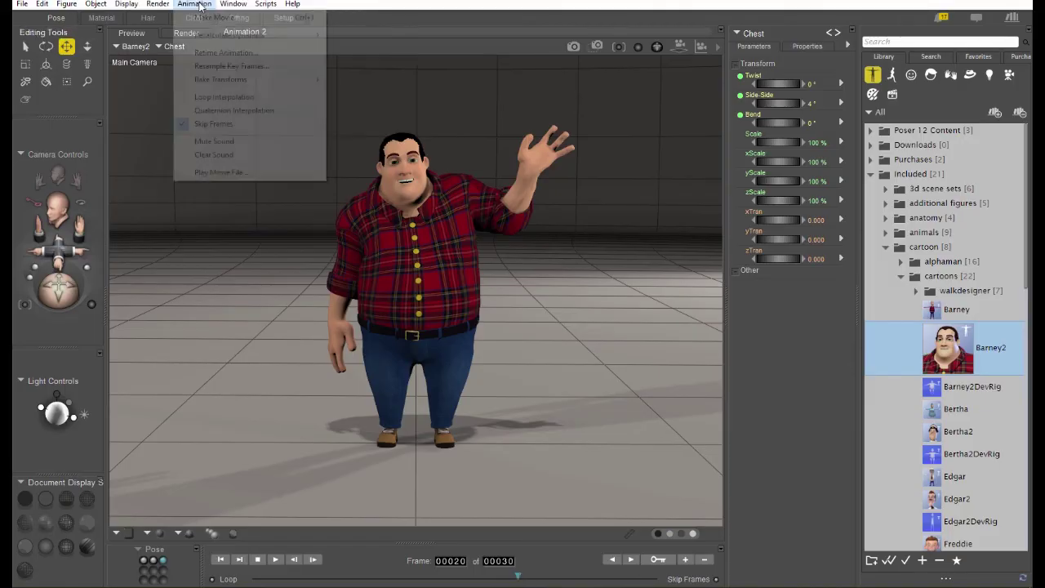
{"action": "left_click", "coordinate": [222, 96]}
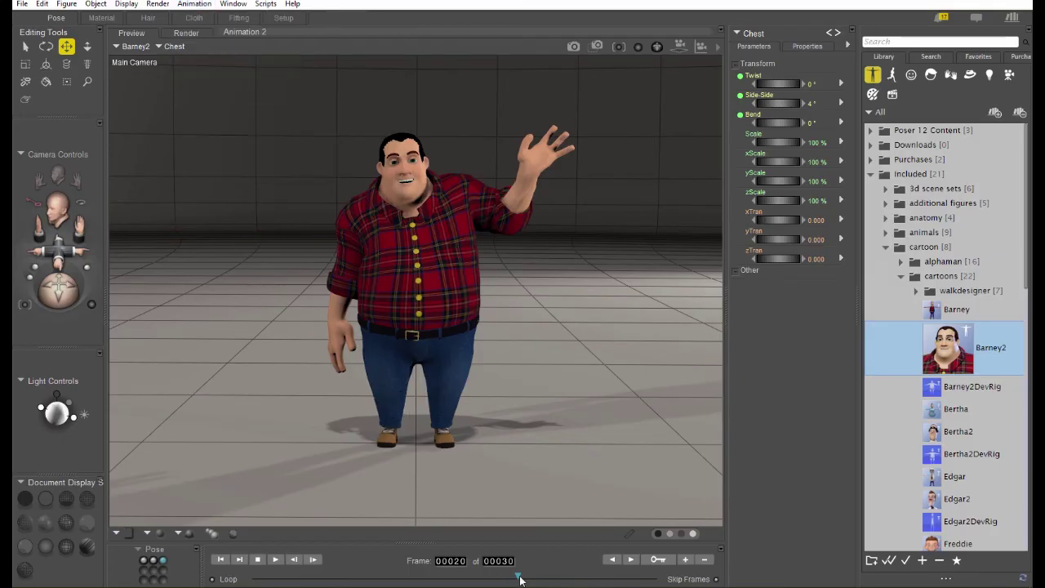
{"action": "left_click_drag", "start_coordinate": [520, 580], "coordinate": [649, 581]}
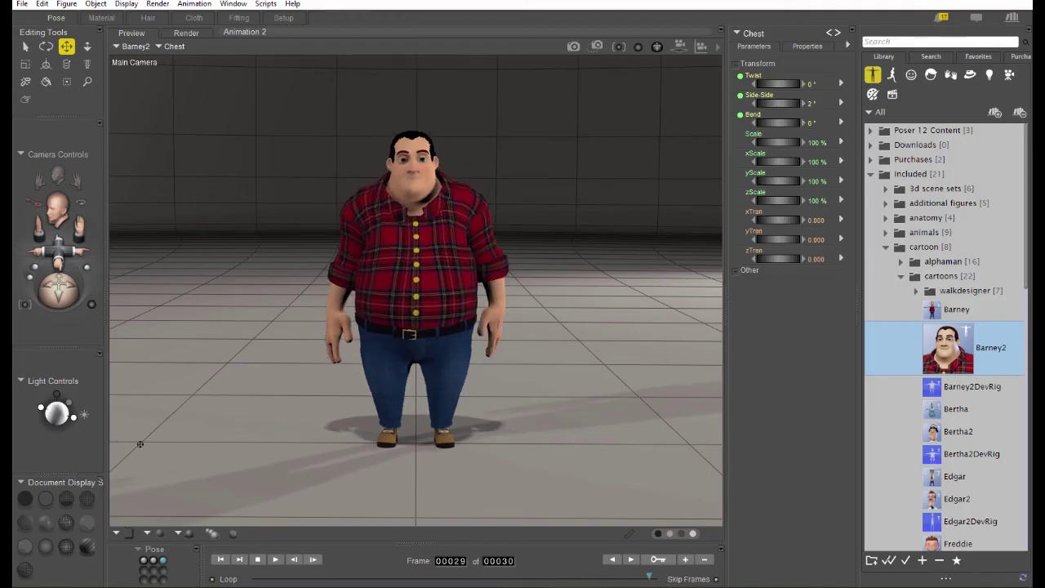
Step: Play and stop the wave animation, then open the keyframe editor showing keys at frames 1, 10 and 20
{"action": "left_click", "coordinate": [276, 559]}
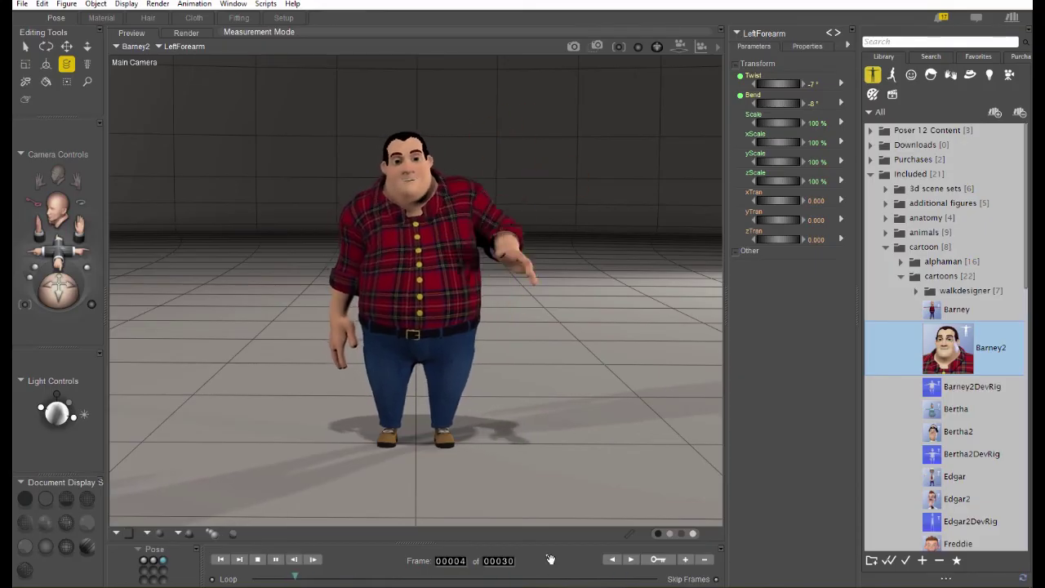
{"action": "left_click", "coordinate": [257, 560]}
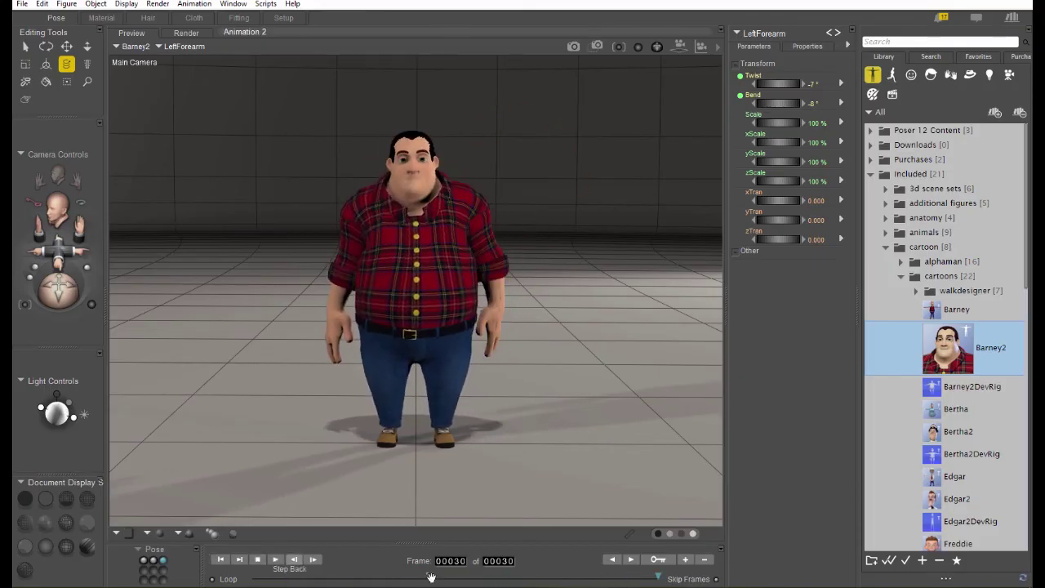
{"action": "left_click", "coordinate": [658, 560]}
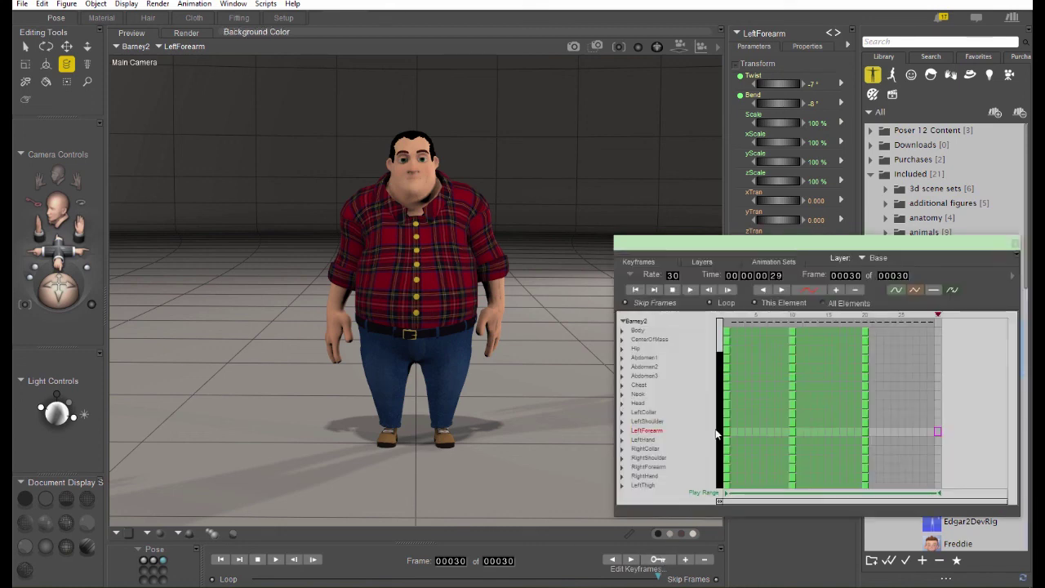